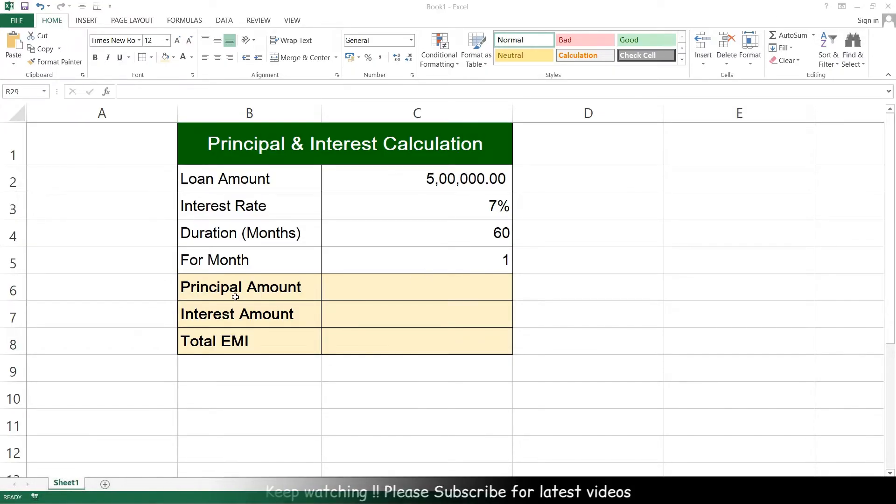
# Calculate the principal amount in cell C6 with the formula =PPMT(C3/12,C5,C4,C2).
pyautogui.click(413, 290)
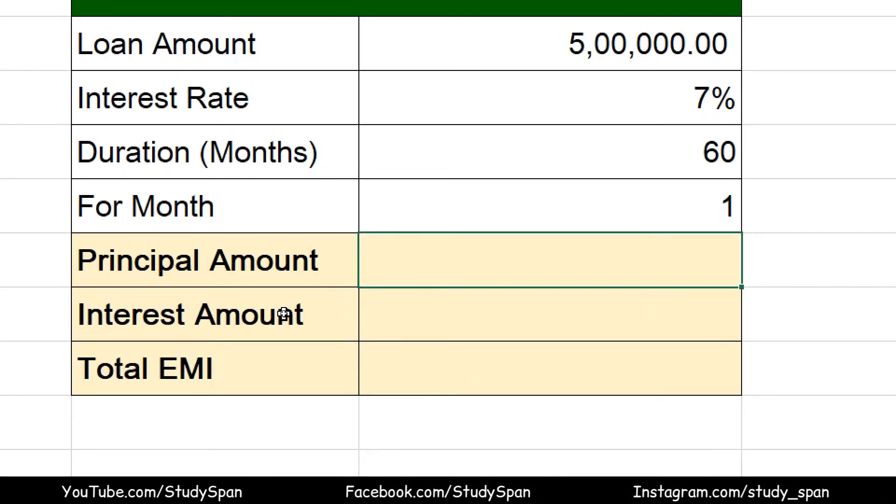
pyautogui.write('=PPMT')
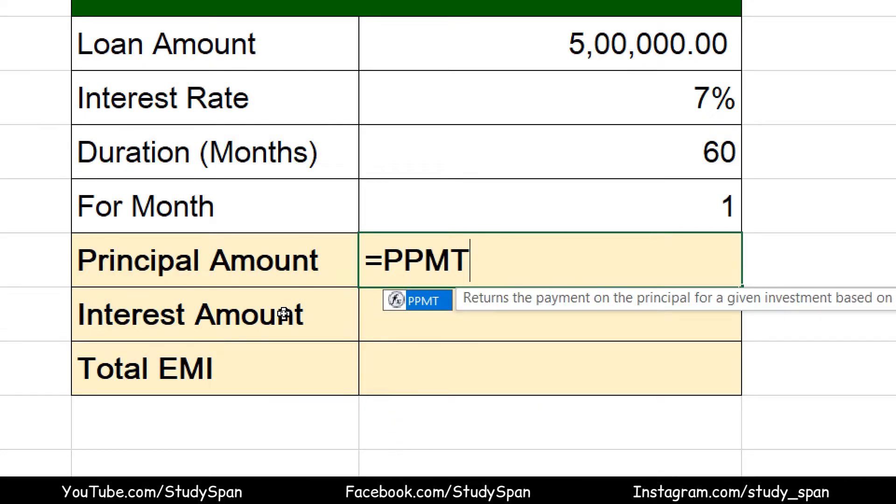
pyautogui.write('(')
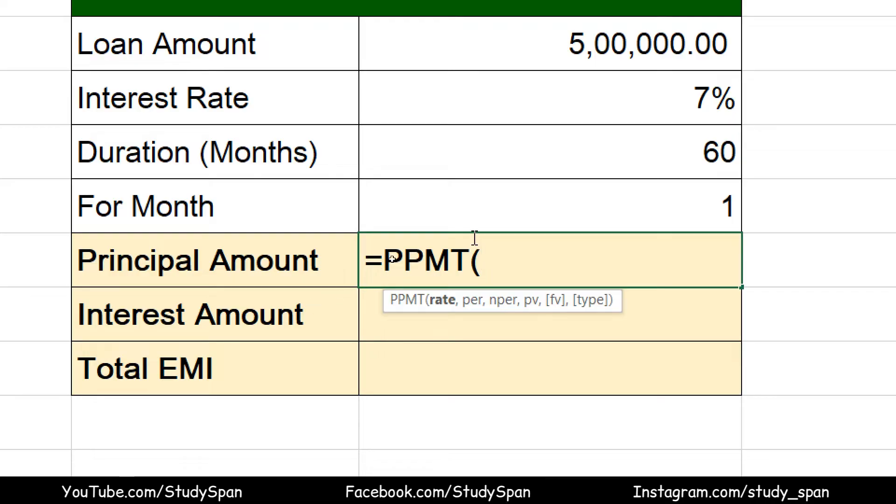
pyautogui.click(545, 97)
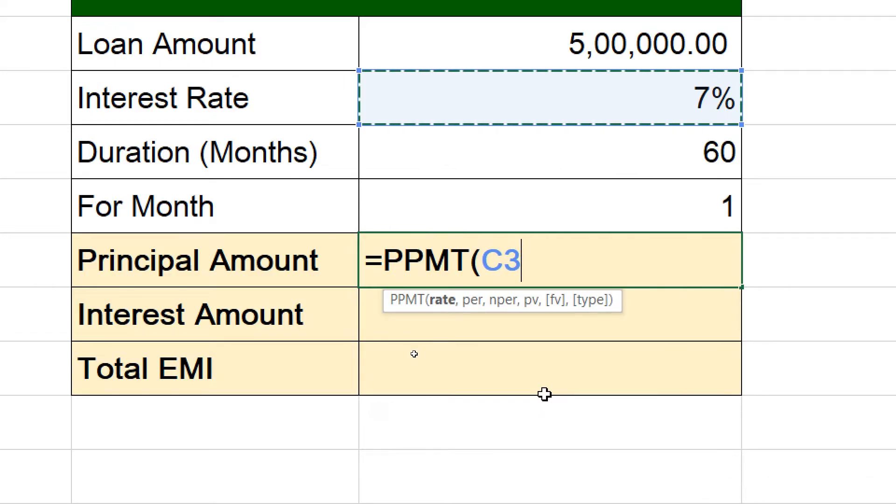
pyautogui.write('/12')
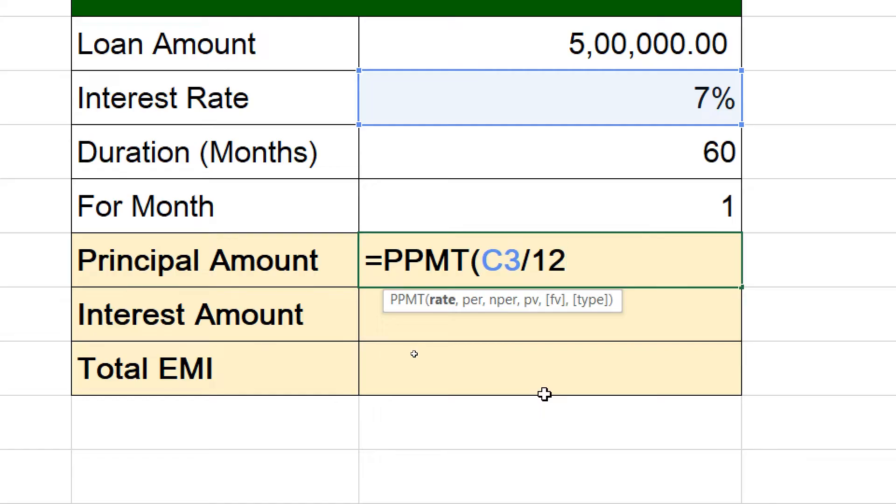
pyautogui.write(',')
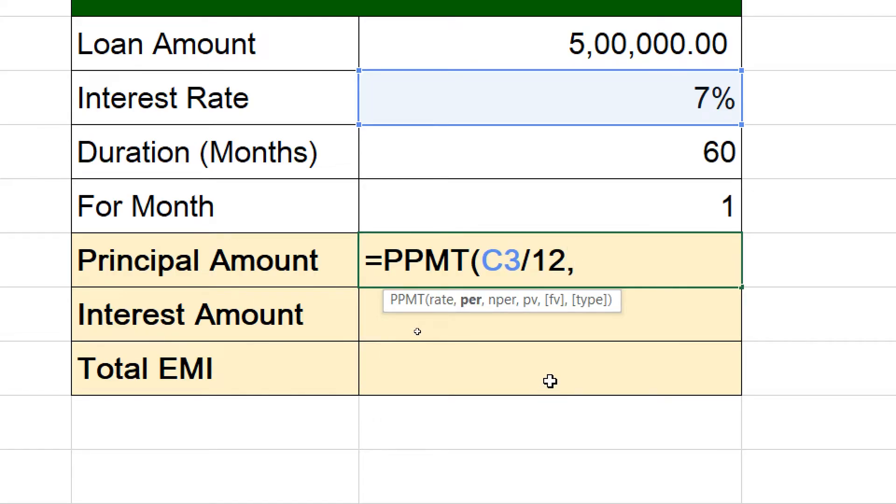
pyautogui.click(537, 211)
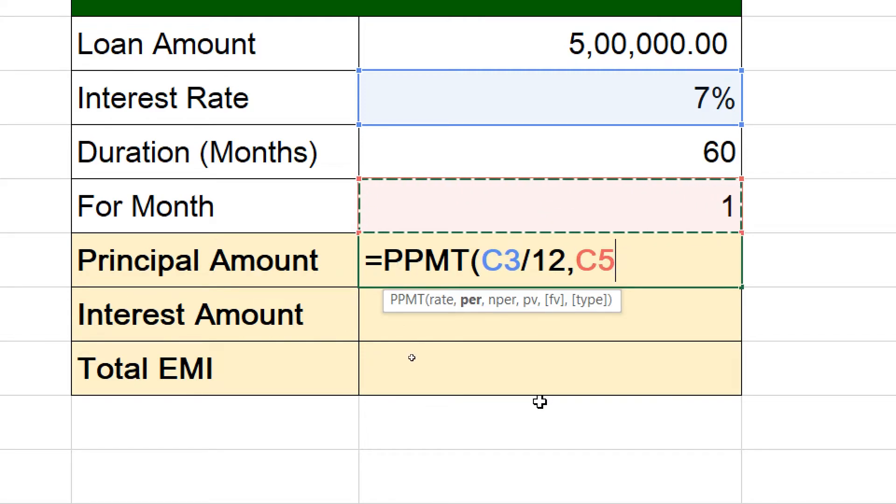
pyautogui.write(',')
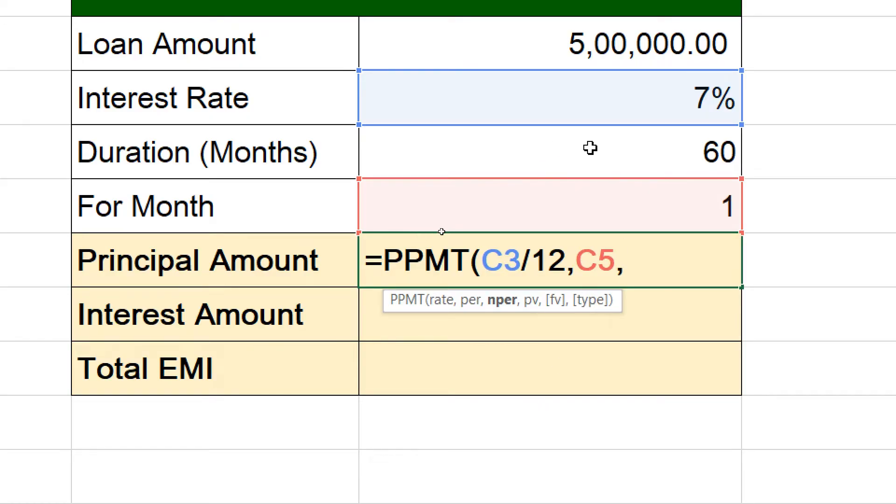
pyautogui.click(608, 150)
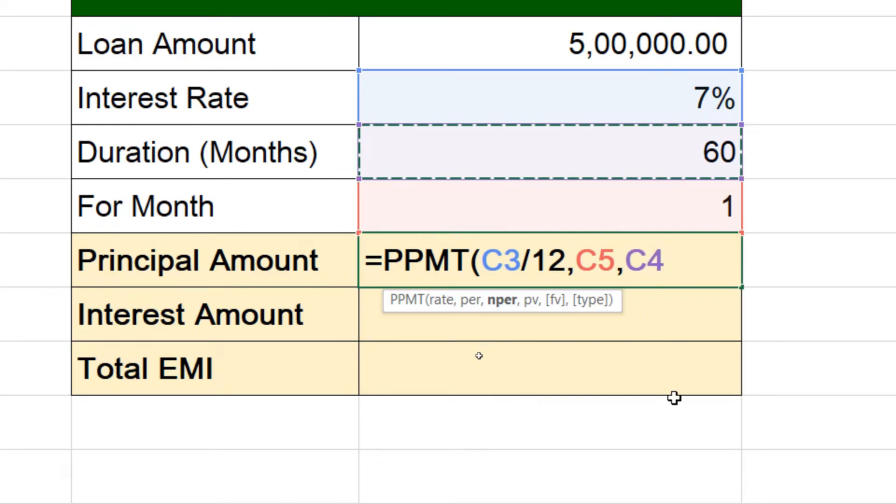
pyautogui.write(',')
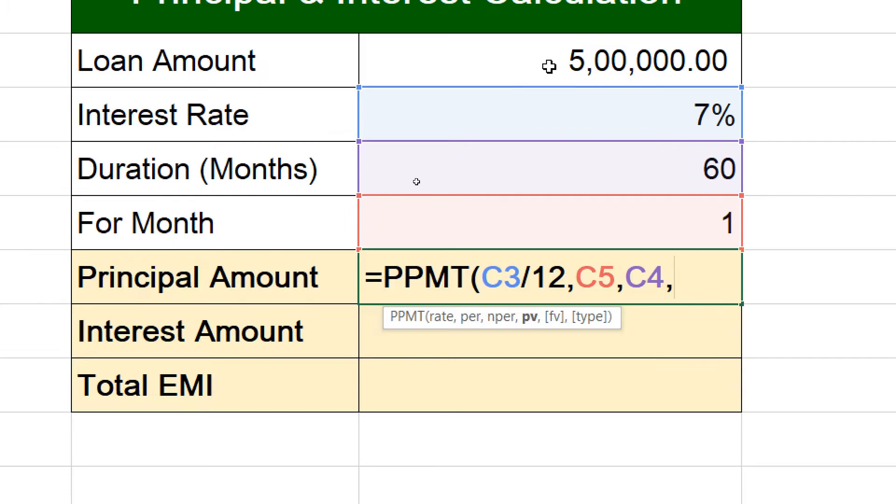
pyautogui.click(549, 66)
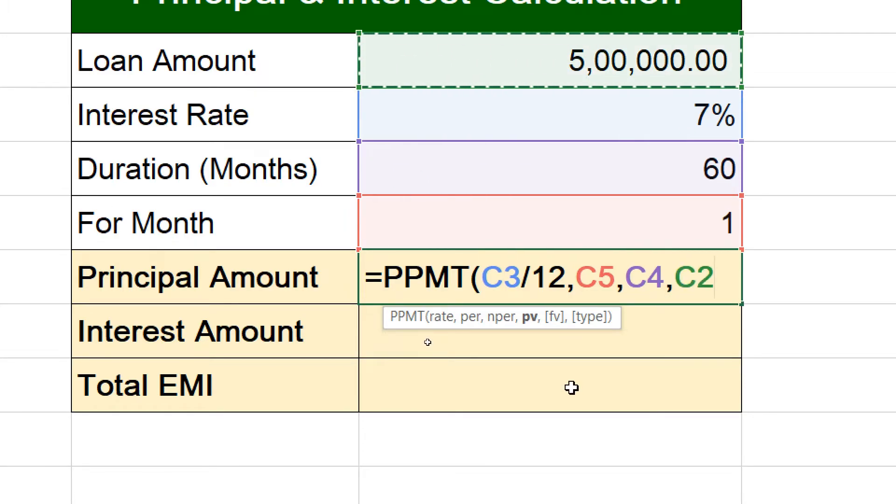
pyautogui.write(')')
pyautogui.press('Return')
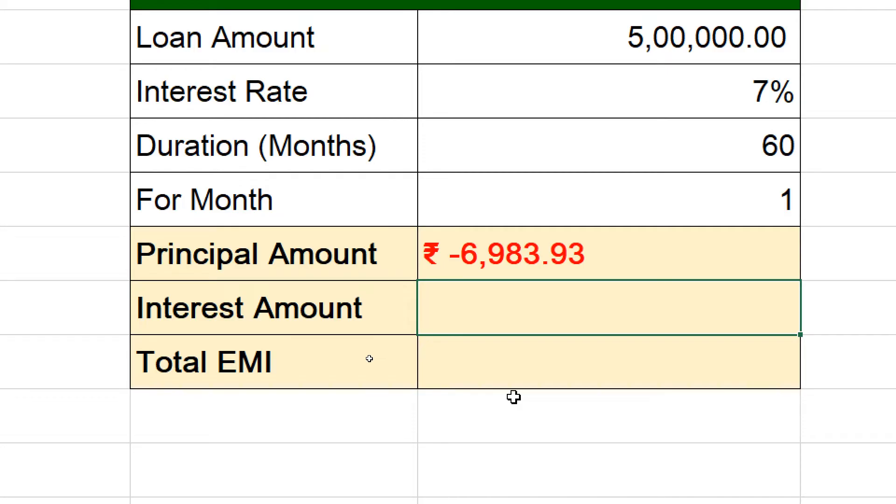
# Calculate the interest amount in cell C7 with the formula =IPMT(C3/12,C5,C4,C2).
pyautogui.write('=IPMT')
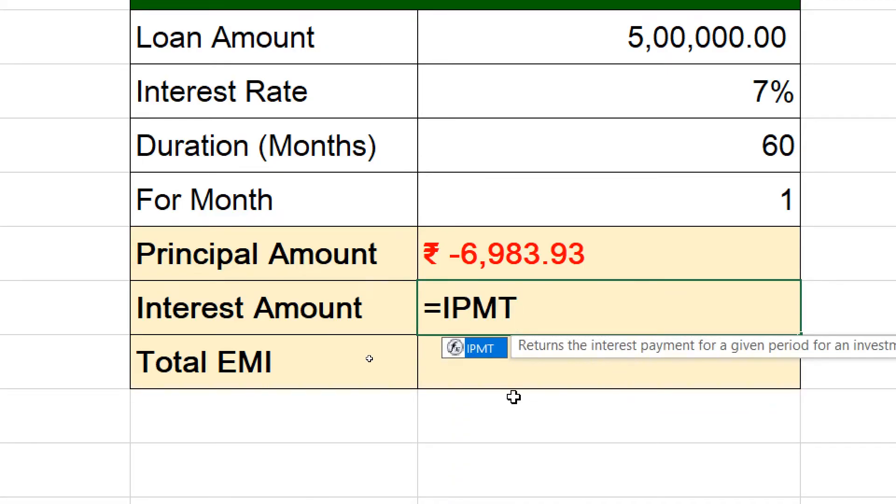
pyautogui.write('(')
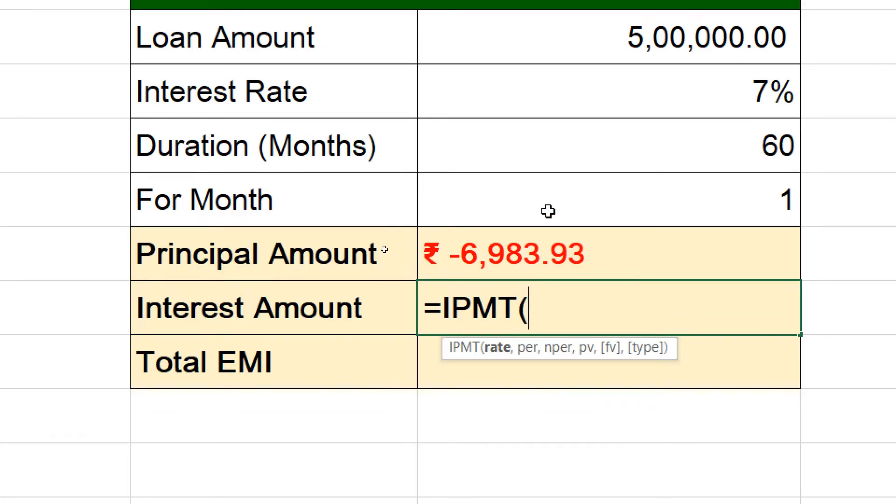
pyautogui.click(541, 78)
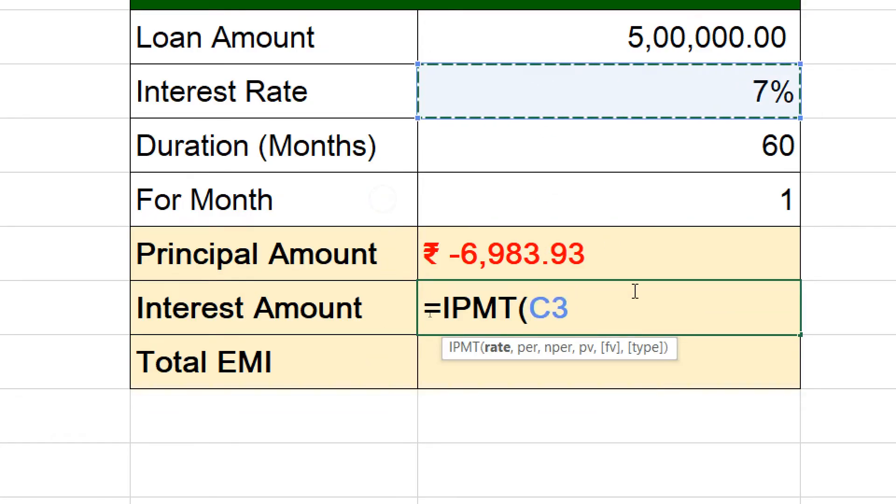
pyautogui.write('/')
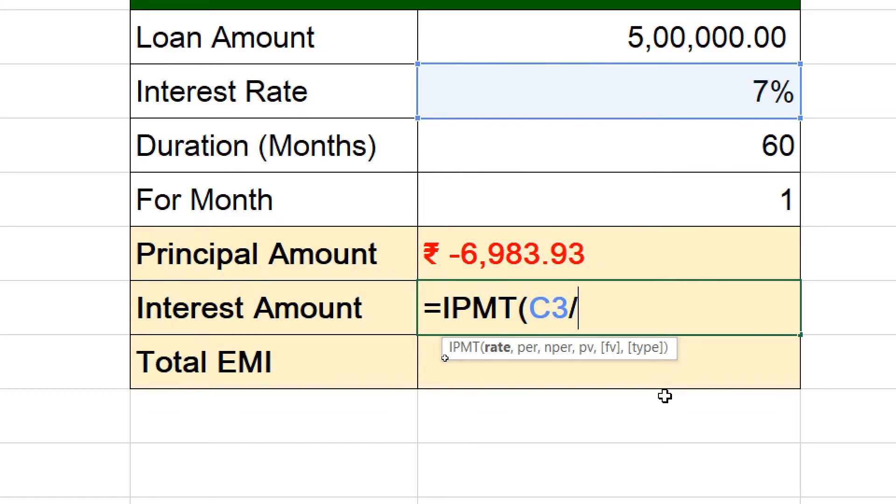
pyautogui.write('12,')
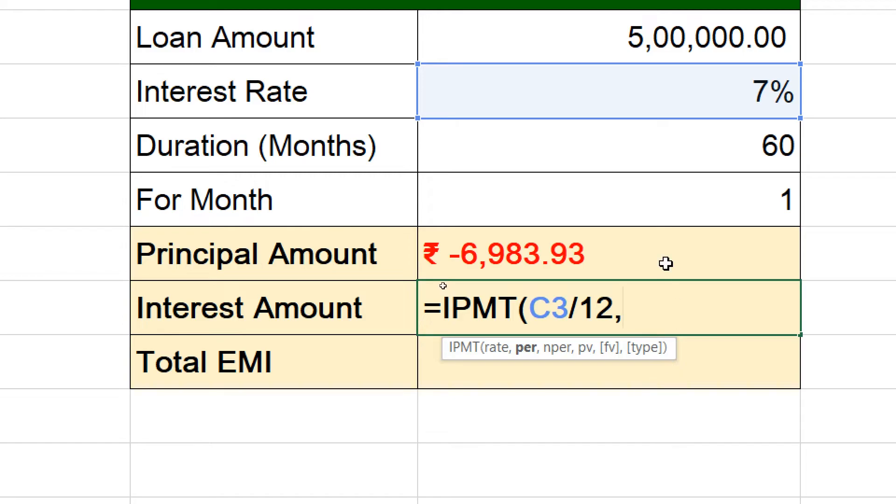
pyautogui.click(632, 198)
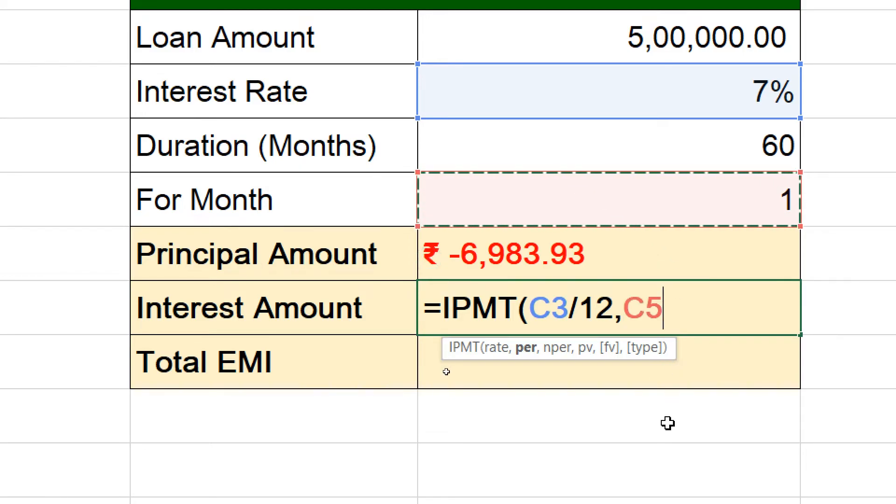
pyautogui.write(',')
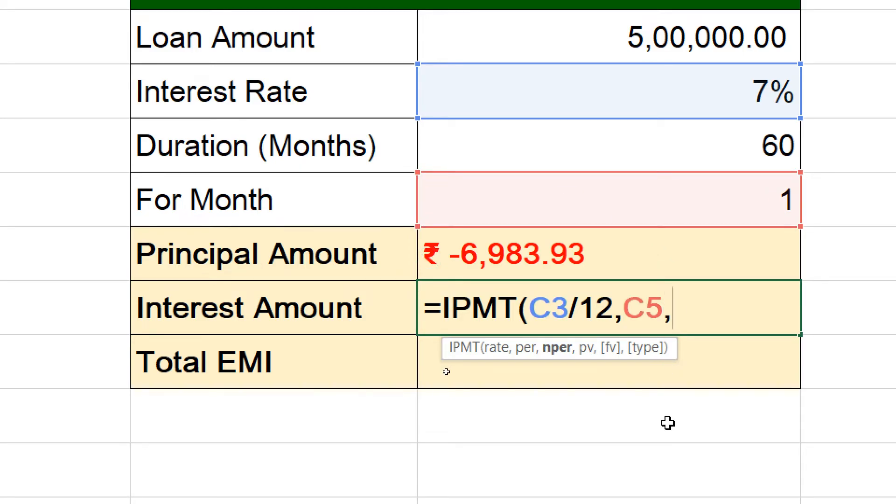
pyautogui.click(542, 152)
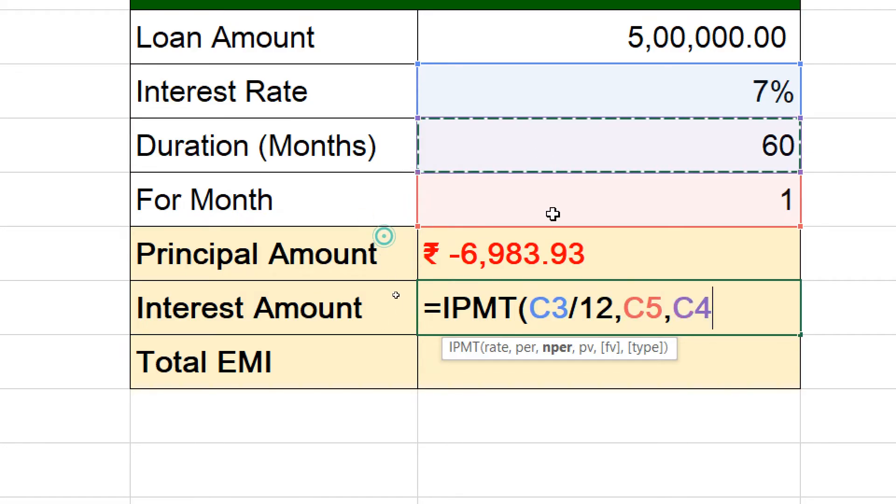
pyautogui.write(',')
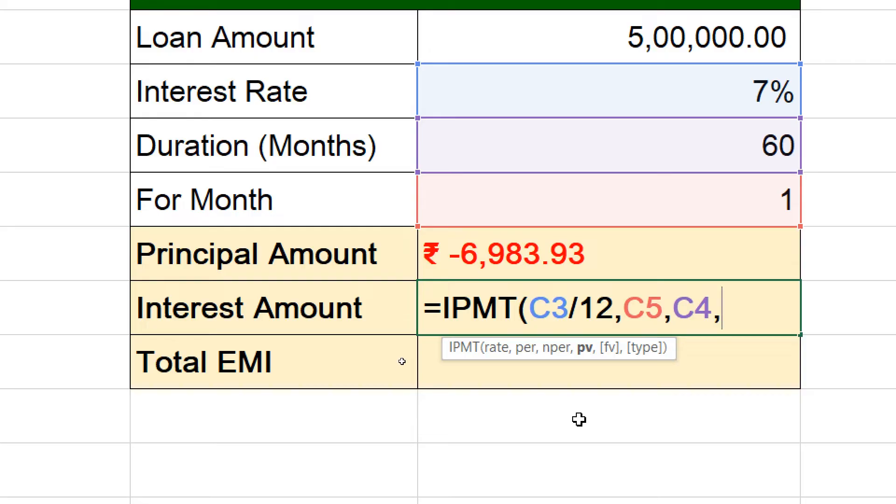
pyautogui.click(577, 63)
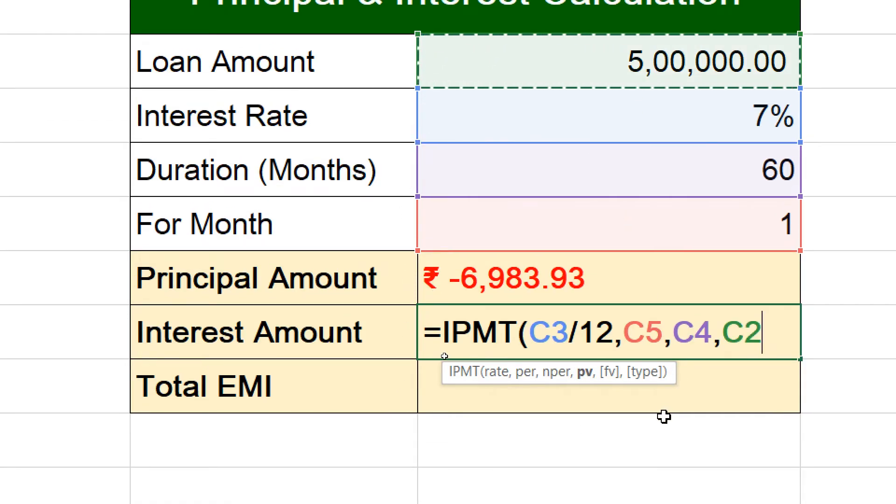
pyautogui.write(')')
pyautogui.press('Return')
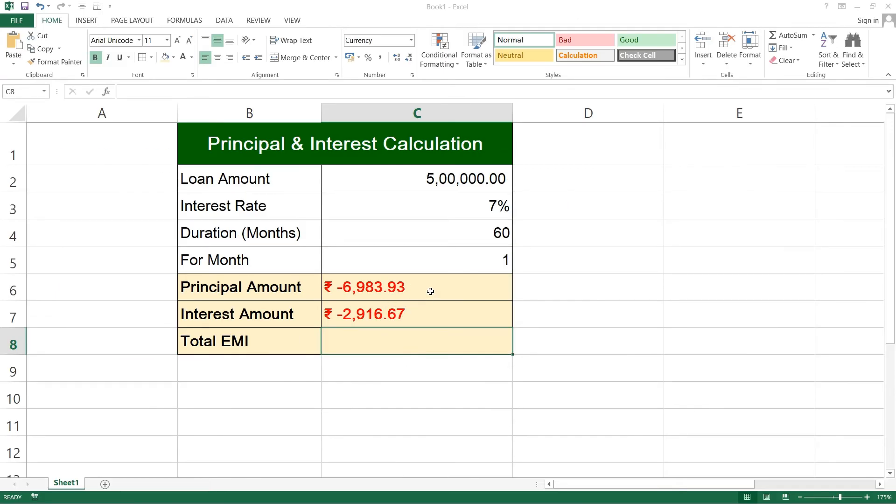
# Calculate the total EMI in cell C8 by adding the principal and interest amounts with =C6+C7.
pyautogui.click(634, 286)
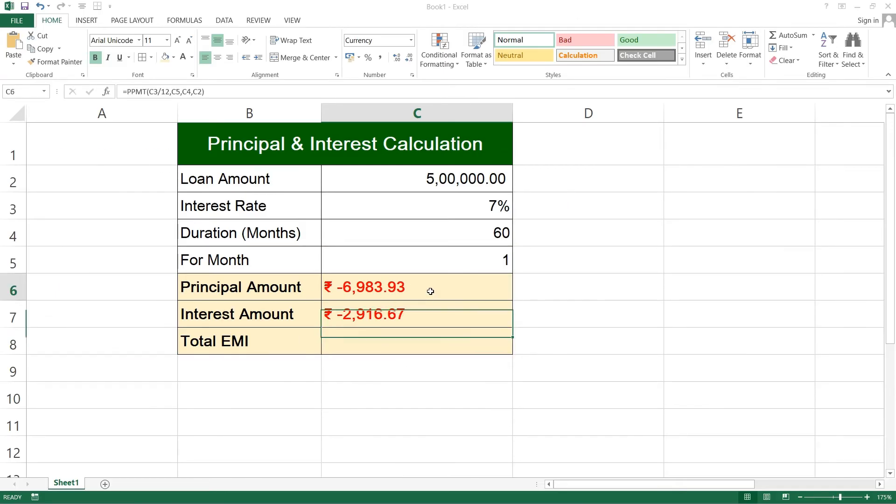
pyautogui.click(390, 314)
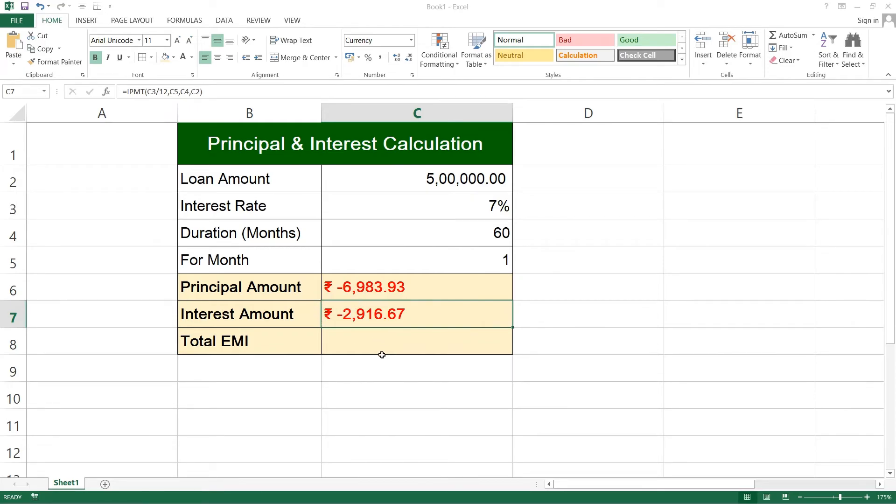
pyautogui.click(342, 351)
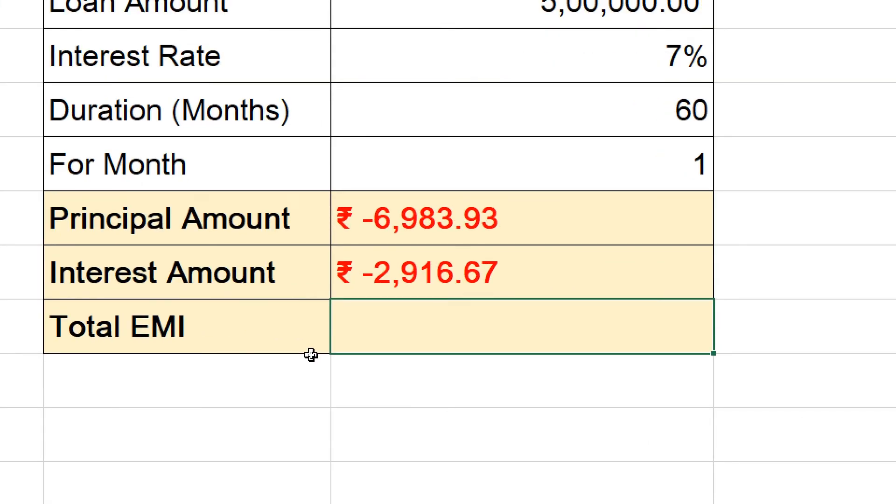
pyautogui.write('=')
pyautogui.click(421, 225)
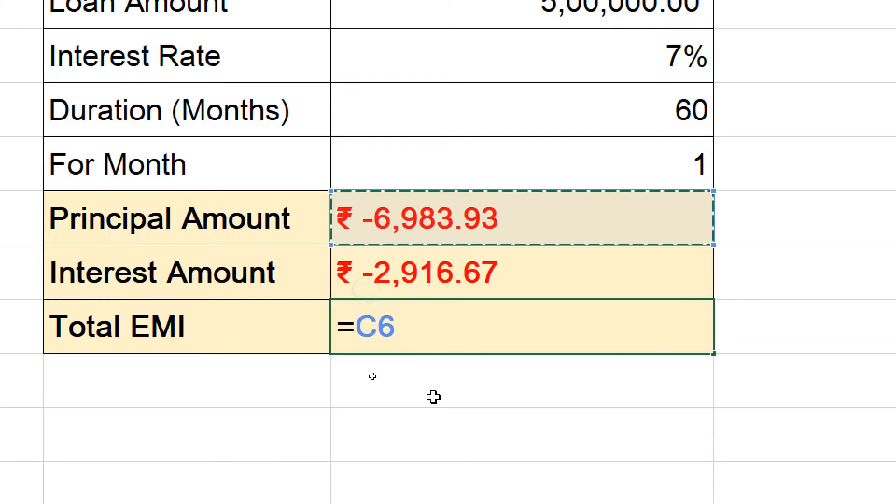
pyautogui.write('+')
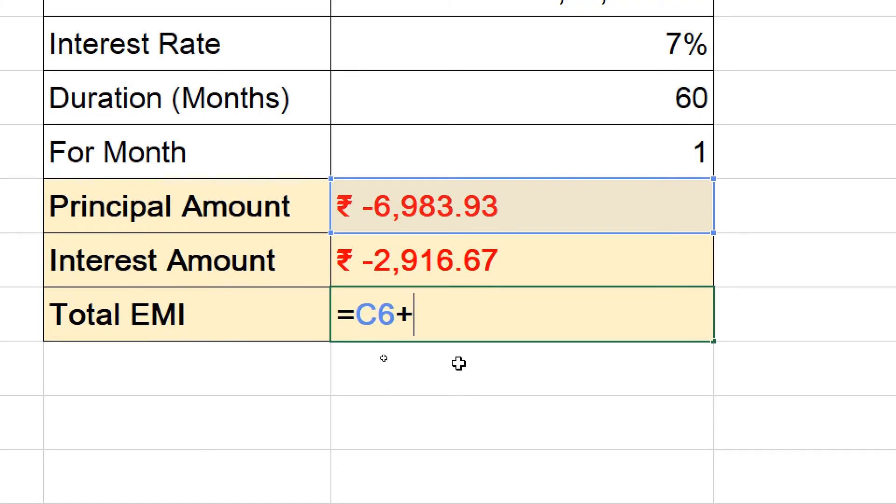
pyautogui.click(443, 257)
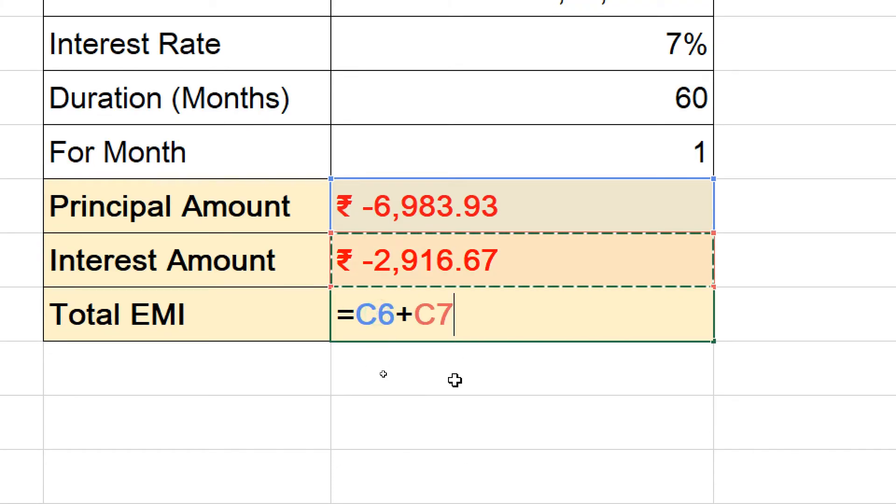
pyautogui.press('Return')
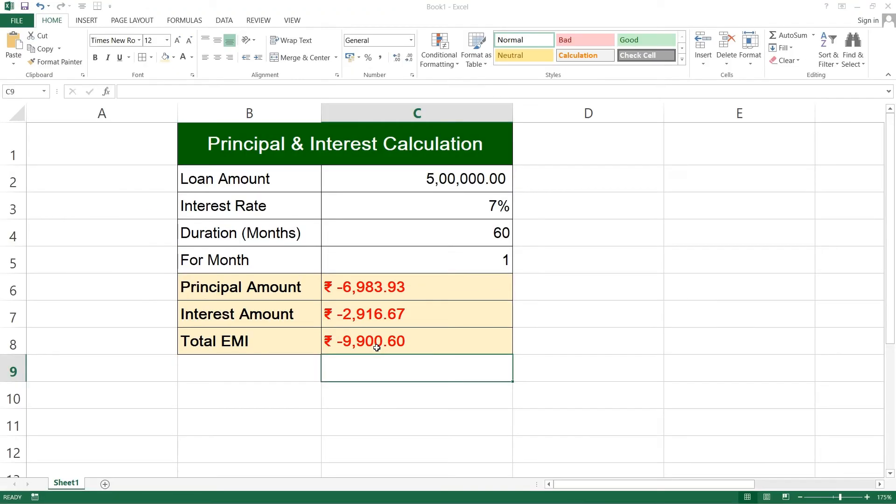
# Right-align the principal, interest and total EMI results in cells C6 to C8.
pyautogui.click(398, 290)
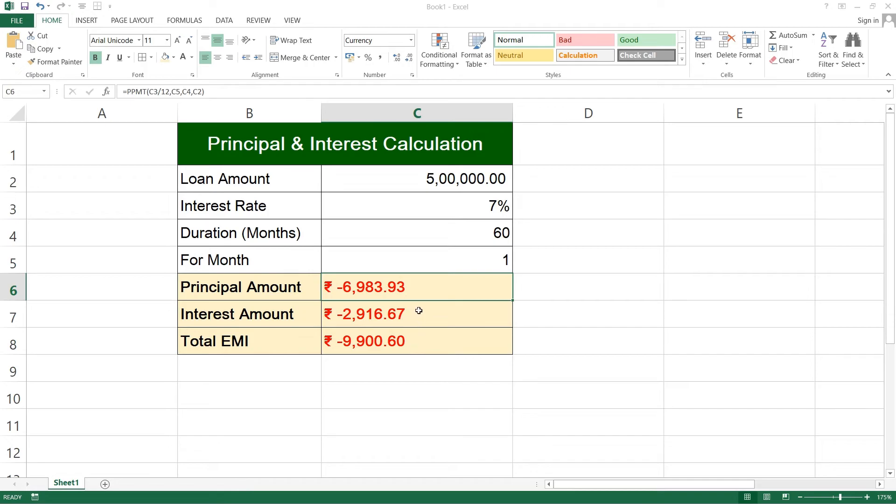
pyautogui.moveTo(417, 290); pyautogui.dragTo(418, 332)
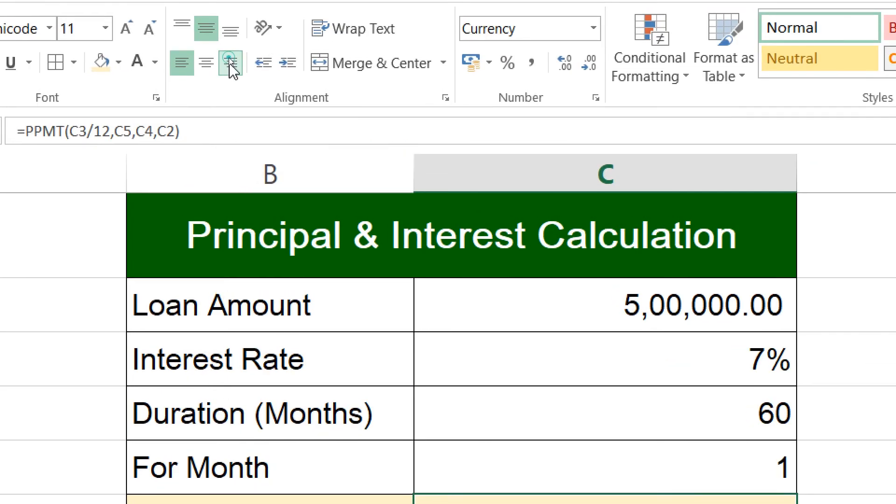
pyautogui.click(230, 65)
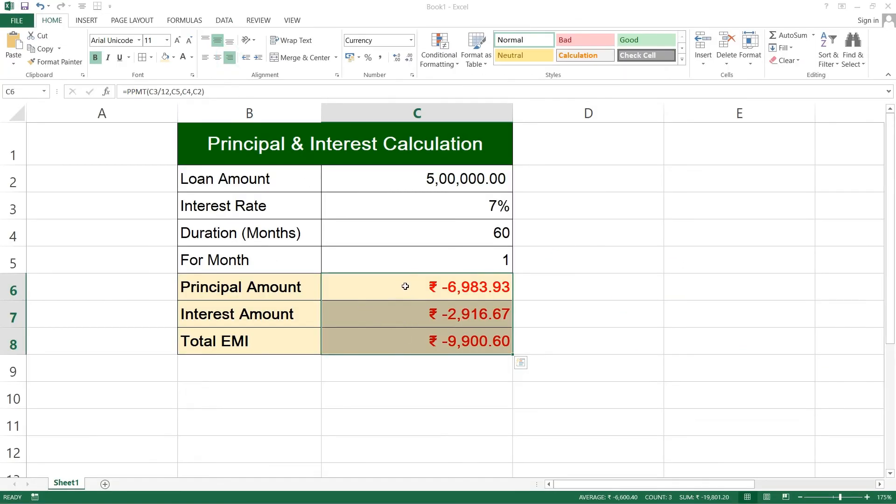
pyautogui.click(405, 286)
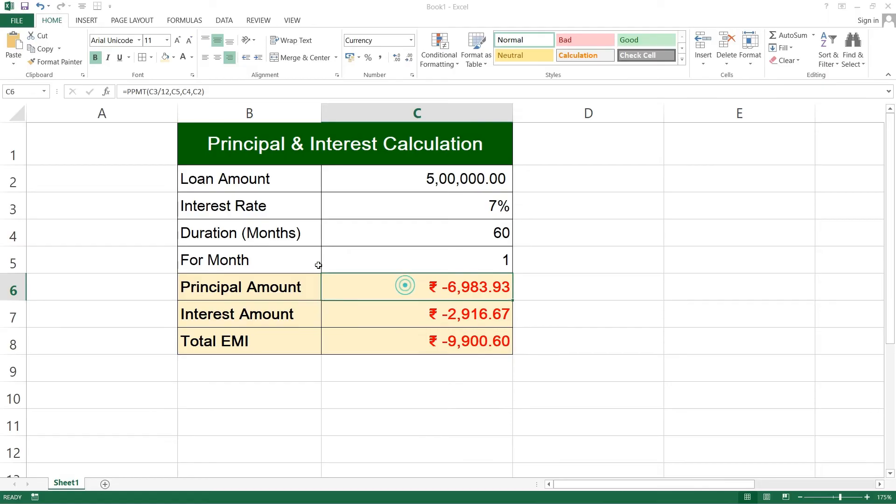
# Change the For Month value in cell C5 to 12 to recalculate the principal and interest for that month.
pyautogui.click(485, 264)
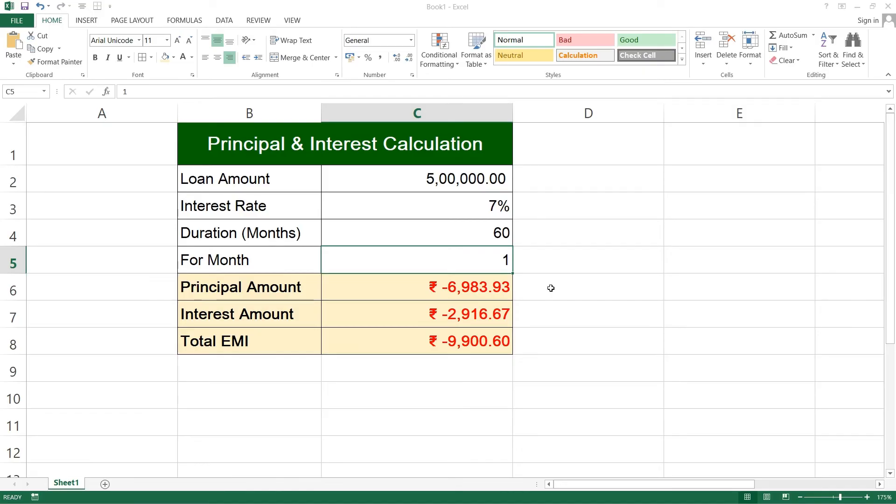
pyautogui.write('12')
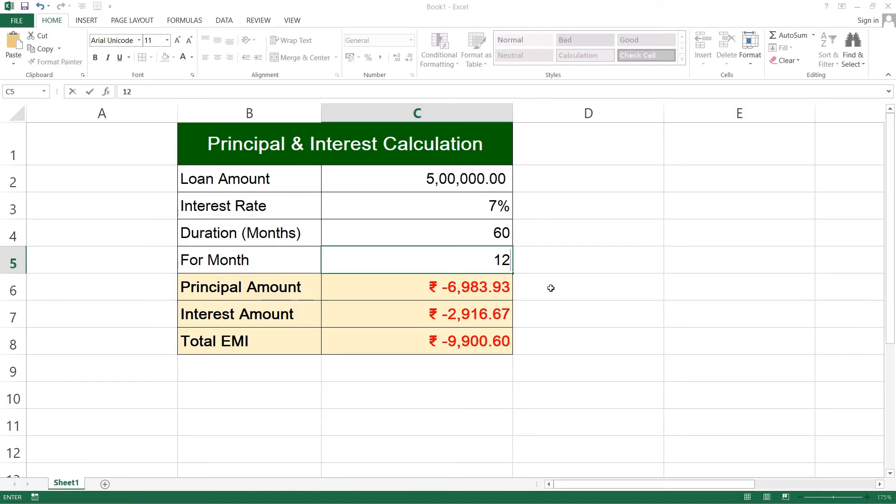
pyautogui.press('Return')
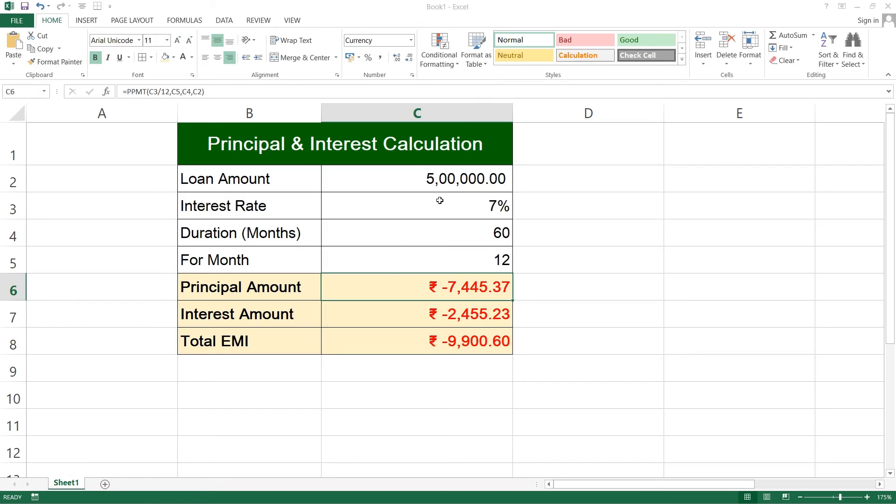
# Change the loan amount in cell C2 to 1000000 to recalculate the principal, interest and total EMI.
pyautogui.click(444, 186)
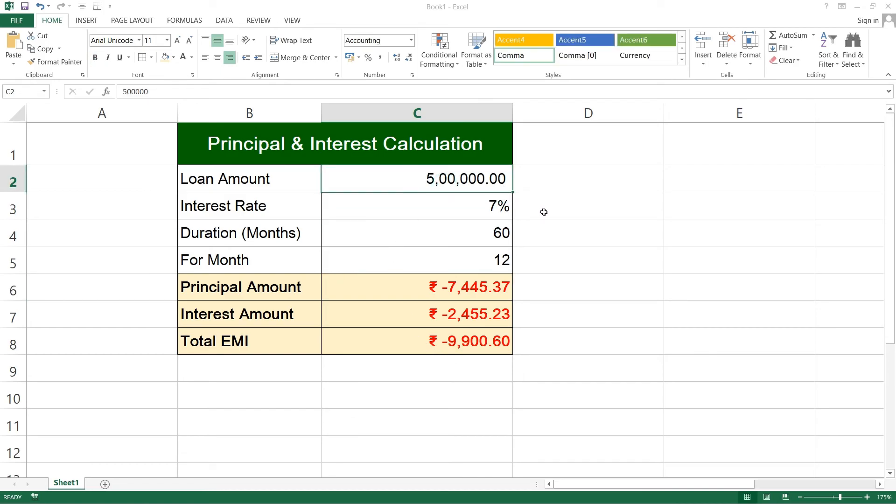
pyautogui.write('10')
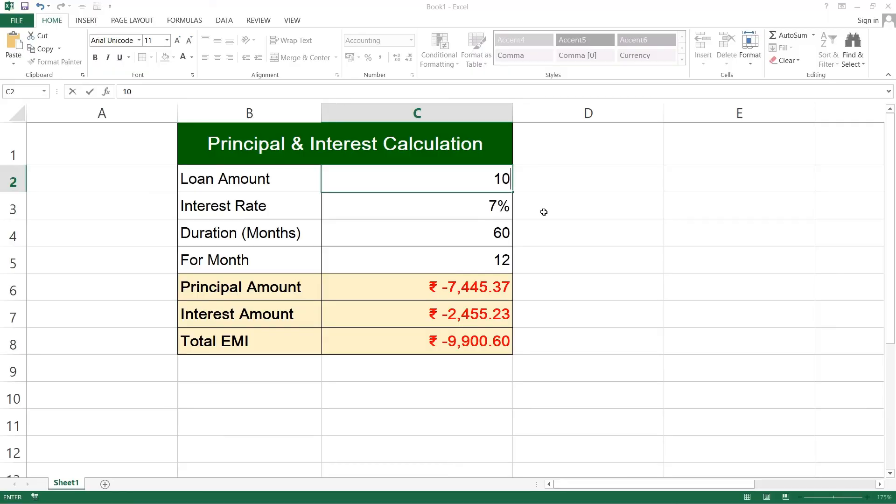
pyautogui.write('00000')
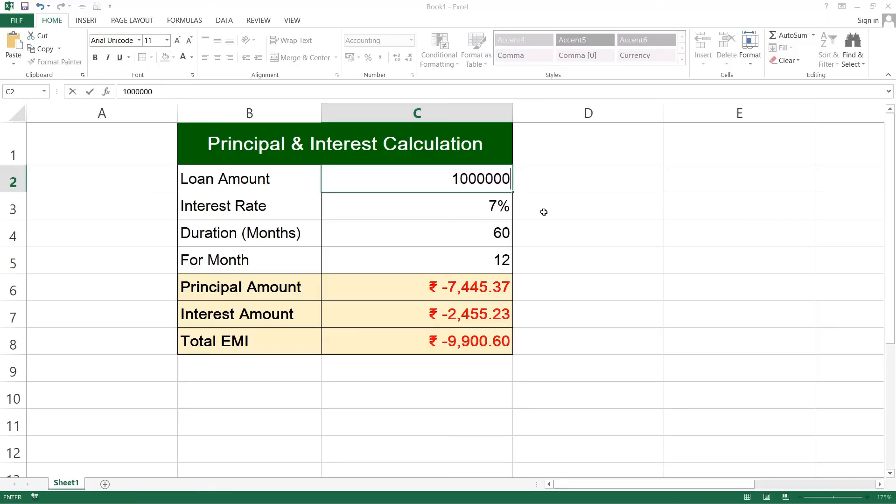
pyautogui.press('Return')
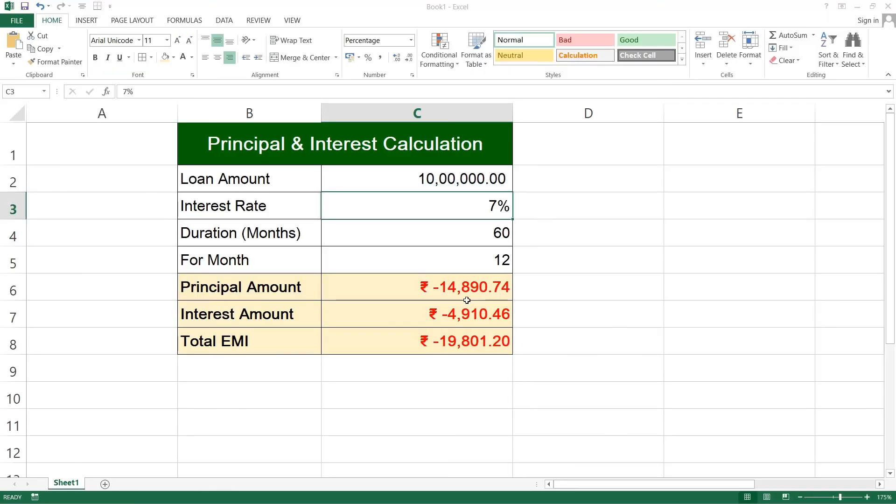